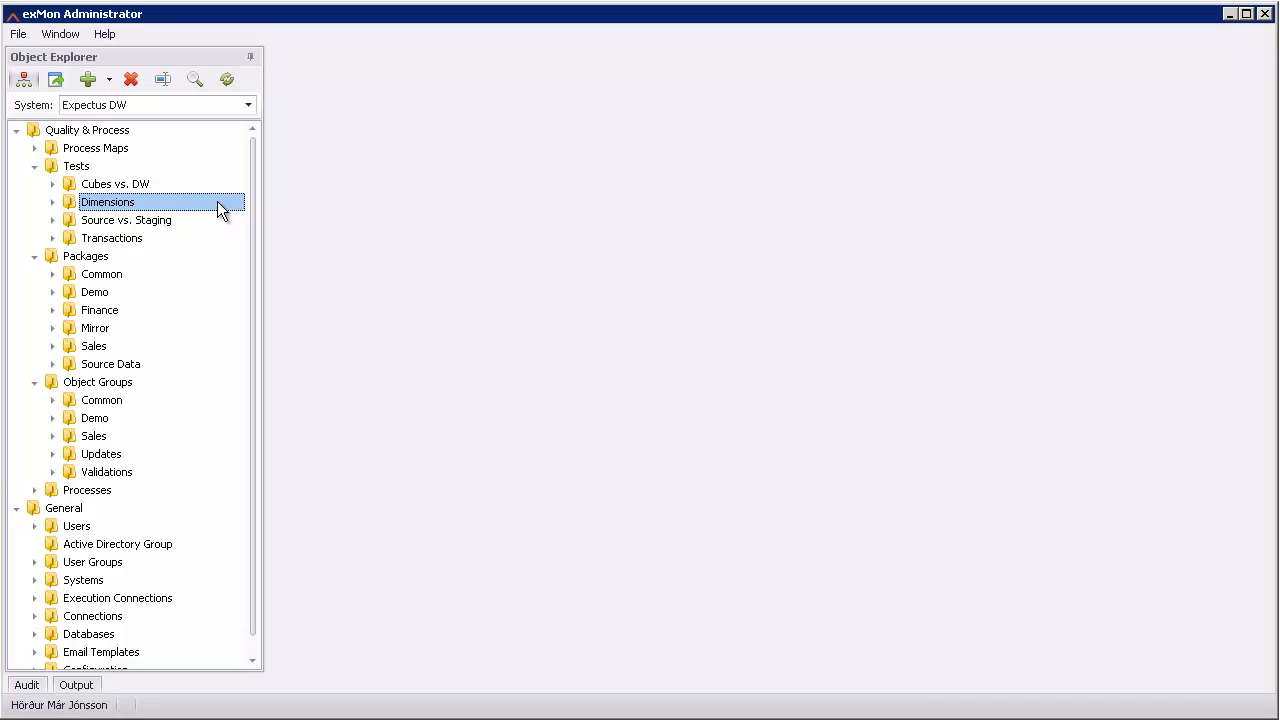
# Create a new validation titled "Time transactions Staging vs. DW" in the Dimensions folder under Tests.
pyautogui.rightClick(217, 201)
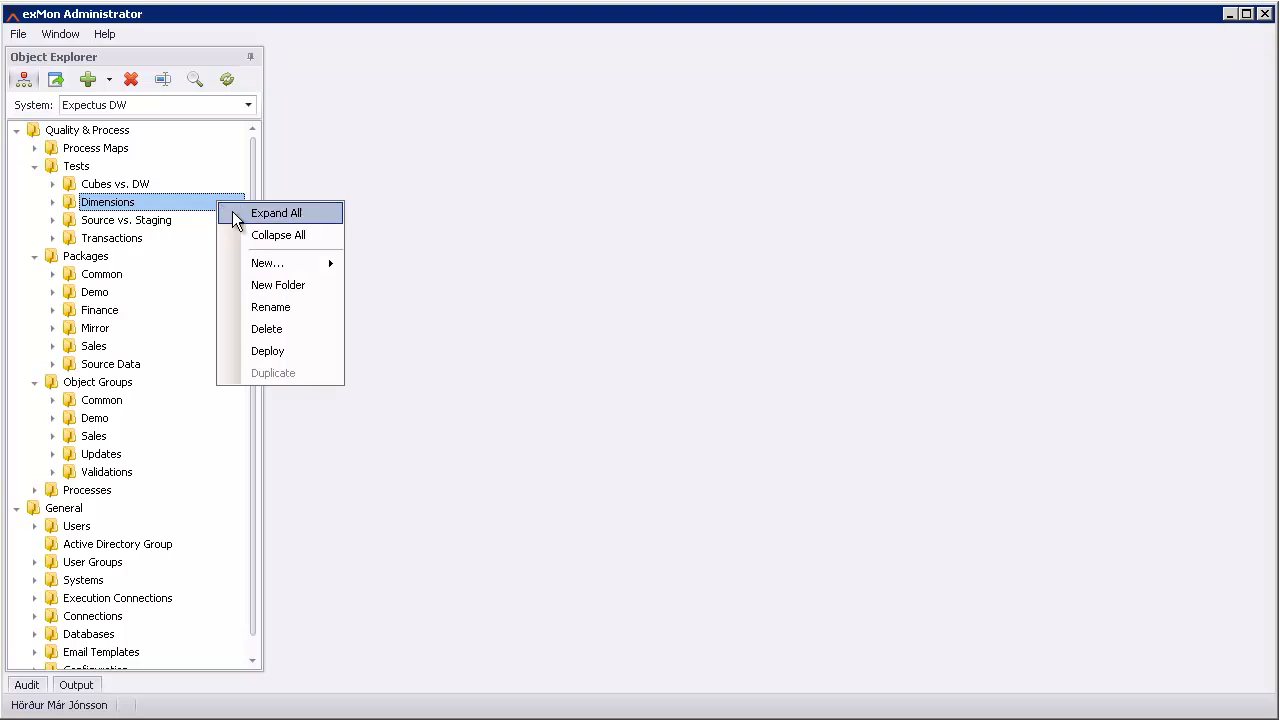
pyautogui.moveTo(330, 265)
pyautogui.click(407, 287)
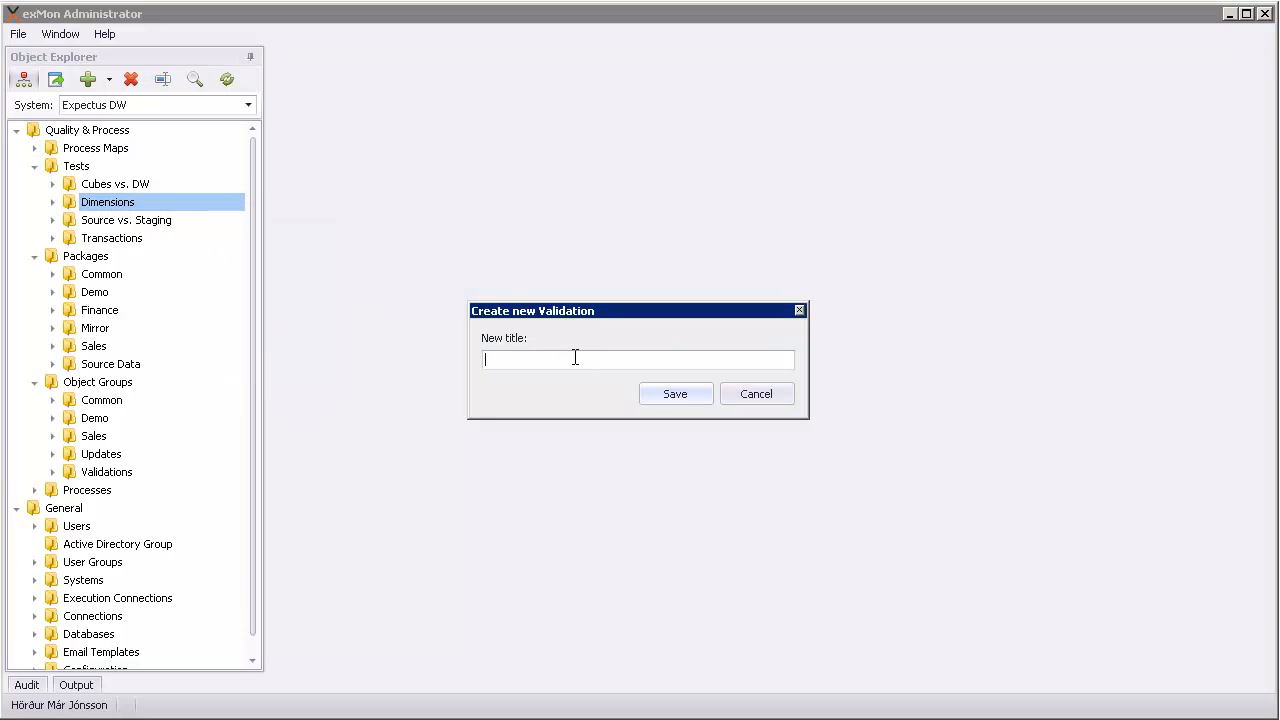
pyautogui.write('Time transactions Staging vs. DW')
pyautogui.click(697, 394)
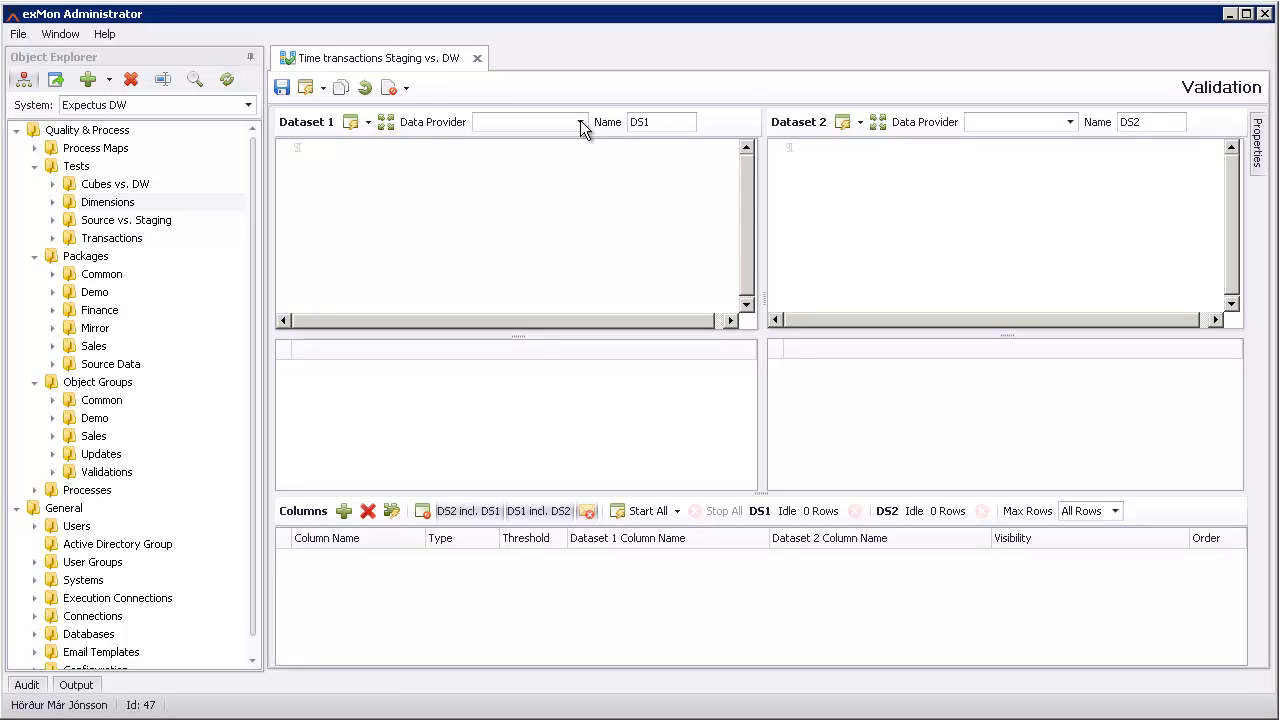
# Set the data provider to expectus_staging for Dataset 1 and expectusdw for Dataset 2.
pyautogui.click(580, 122)
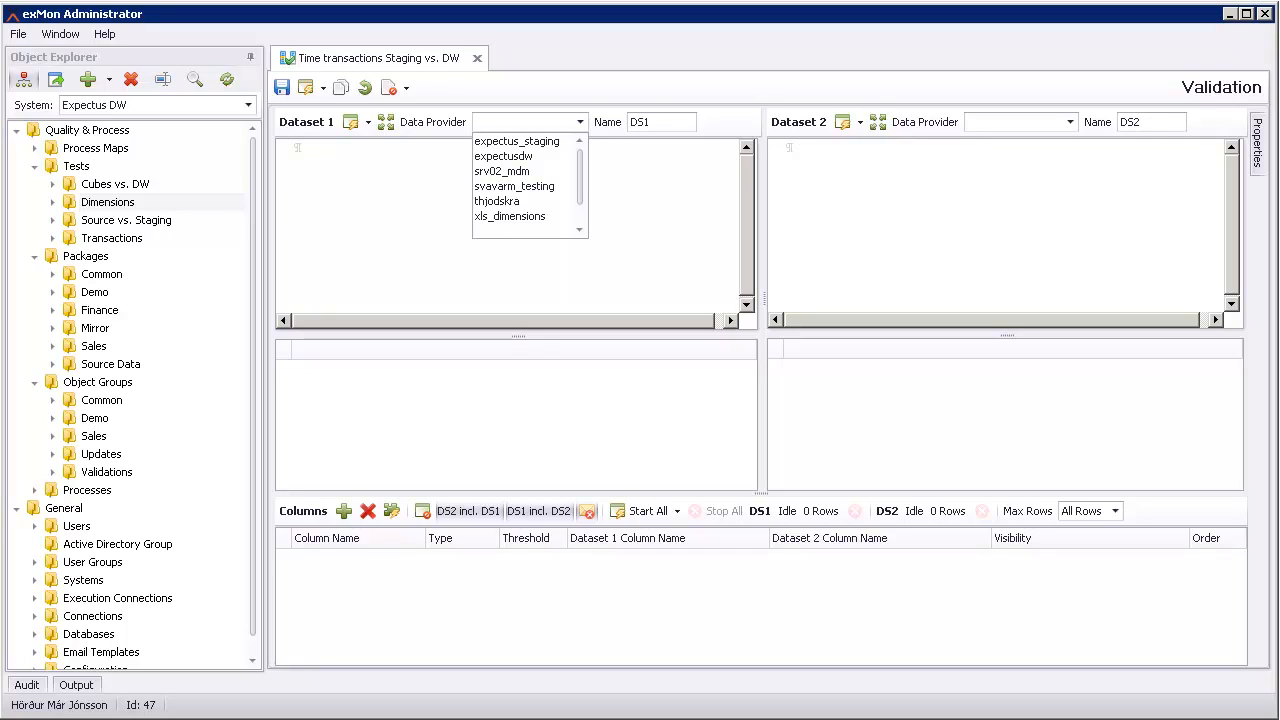
pyautogui.click(551, 141)
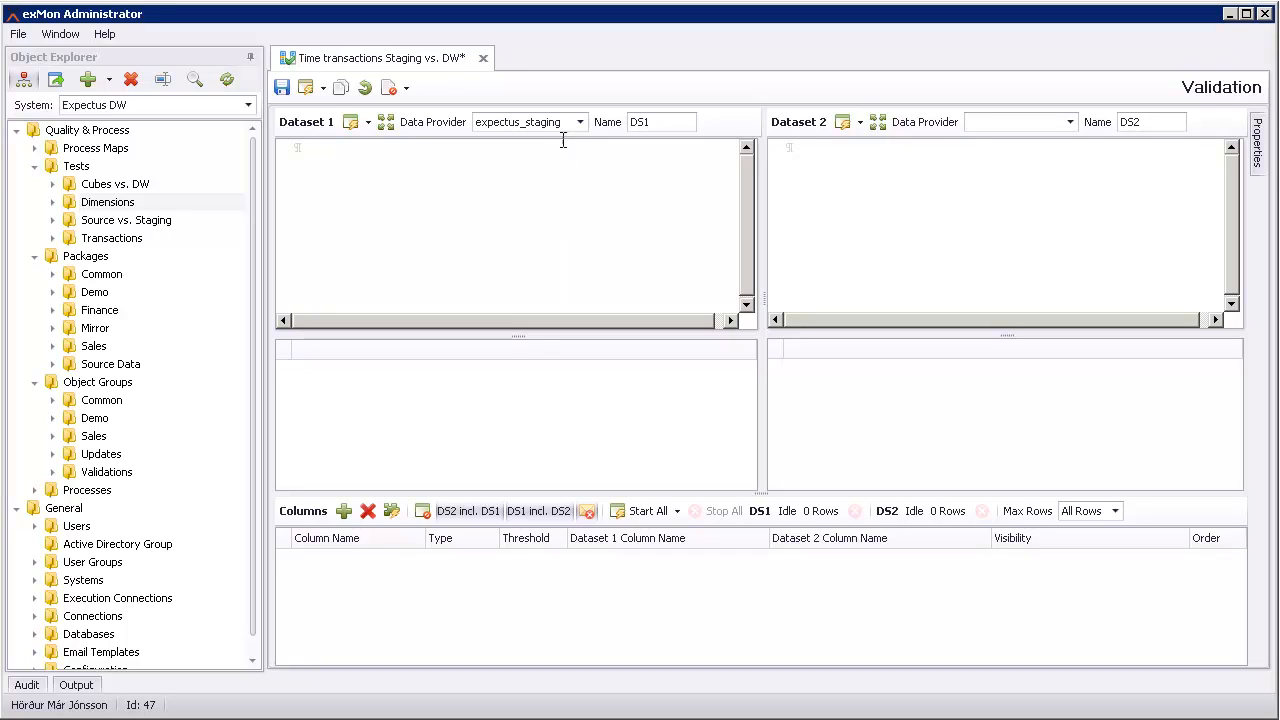
pyautogui.click(1072, 122)
pyautogui.click(1003, 152)
# Enter queries summing hours by year and month: Dataset 1 from [dbo].[harvest_user_entries], Dataset 2 from [sales].[fact_time_registration] joined to [common].[dim_date].
pyautogui.click(452, 180)
pyautogui.write('SELECT year([spent_at]) as year_no,        month([spent_at]) as month_no       ,sum([hours]) as hours_staging   FROM [dbo].[harvest_user_entries] group by year([spent_at]),month([spent_at])')
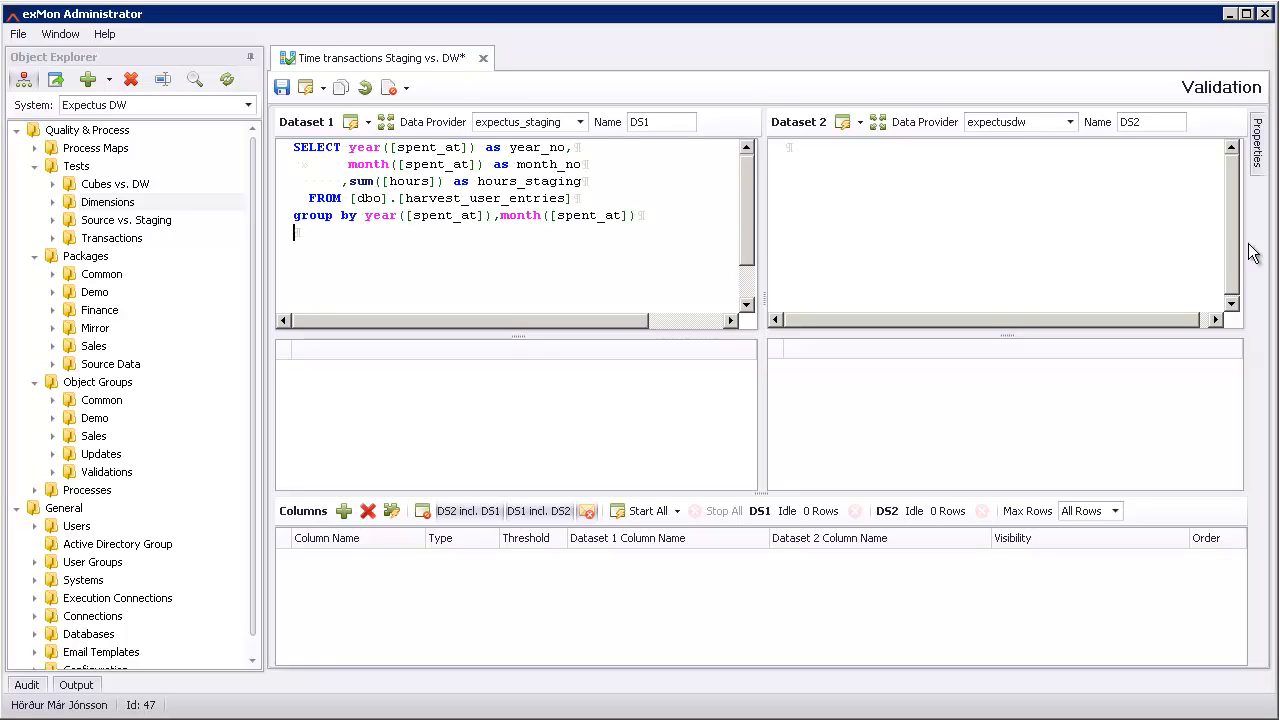
pyautogui.click(999, 204)
pyautogui.write('SELECT t2.year_no, t2.month_no       ,sum([hours]) as hours_dw   FROM [sales].[fact_time_registration] t1 inner join  [common].[dim_date] t2 on  t1.[date_sk] = t2.[date_sk] group by t2.year_no, t2.month_no')
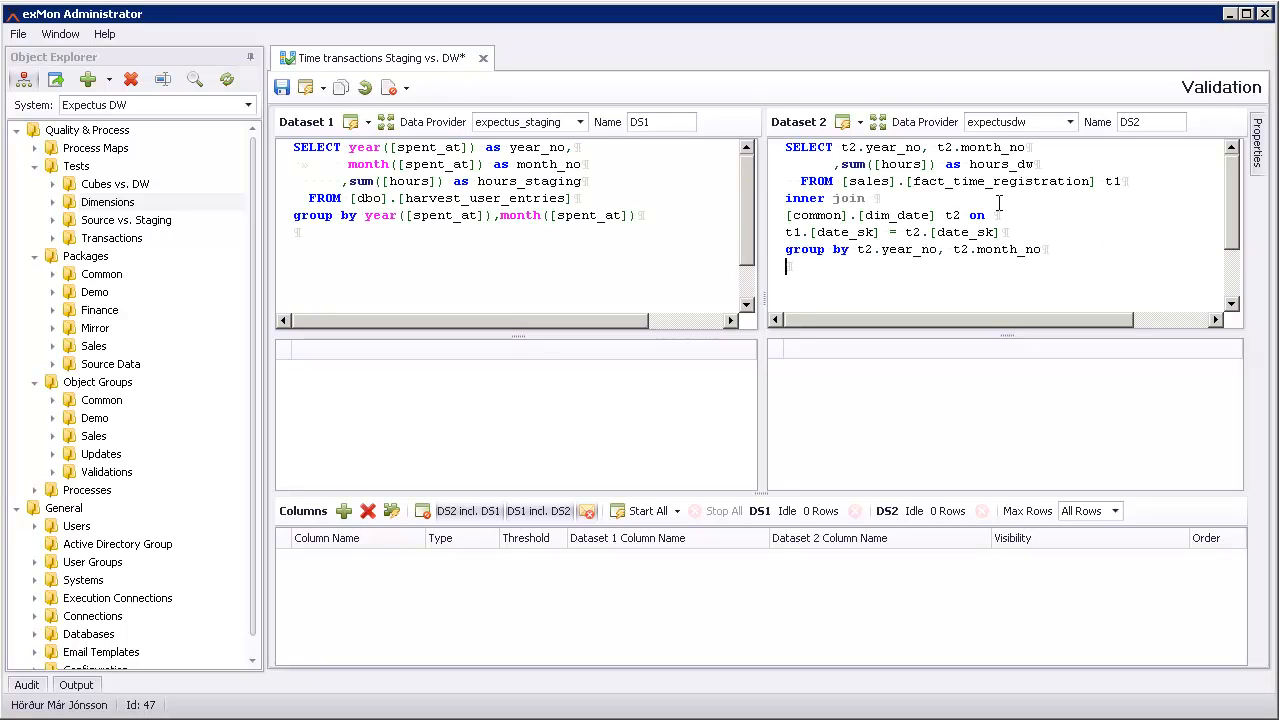
# Name Dataset 1 "Staging" and Dataset 2 "DW", and execute both dataset queries.
pyautogui.moveTo(662, 122); pyautogui.dragTo(600, 122)
pyautogui.write('Staging')
pyautogui.moveTo(1157, 122); pyautogui.dragTo(1095, 122)
pyautogui.write('DW')
pyautogui.click(622, 514)
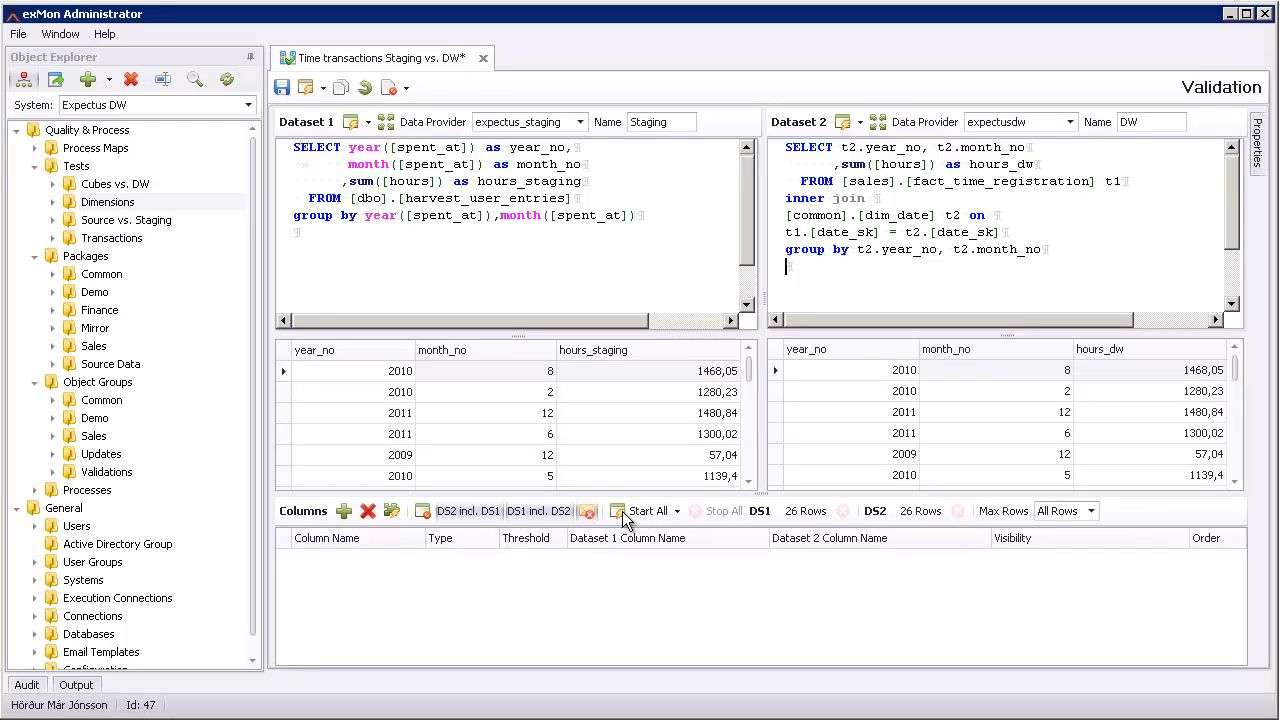
# Add a column mapping named "year" that links year_no in Dataset 1 to year_no in Dataset 2.
pyautogui.click(343, 511)
pyautogui.click(392, 559)
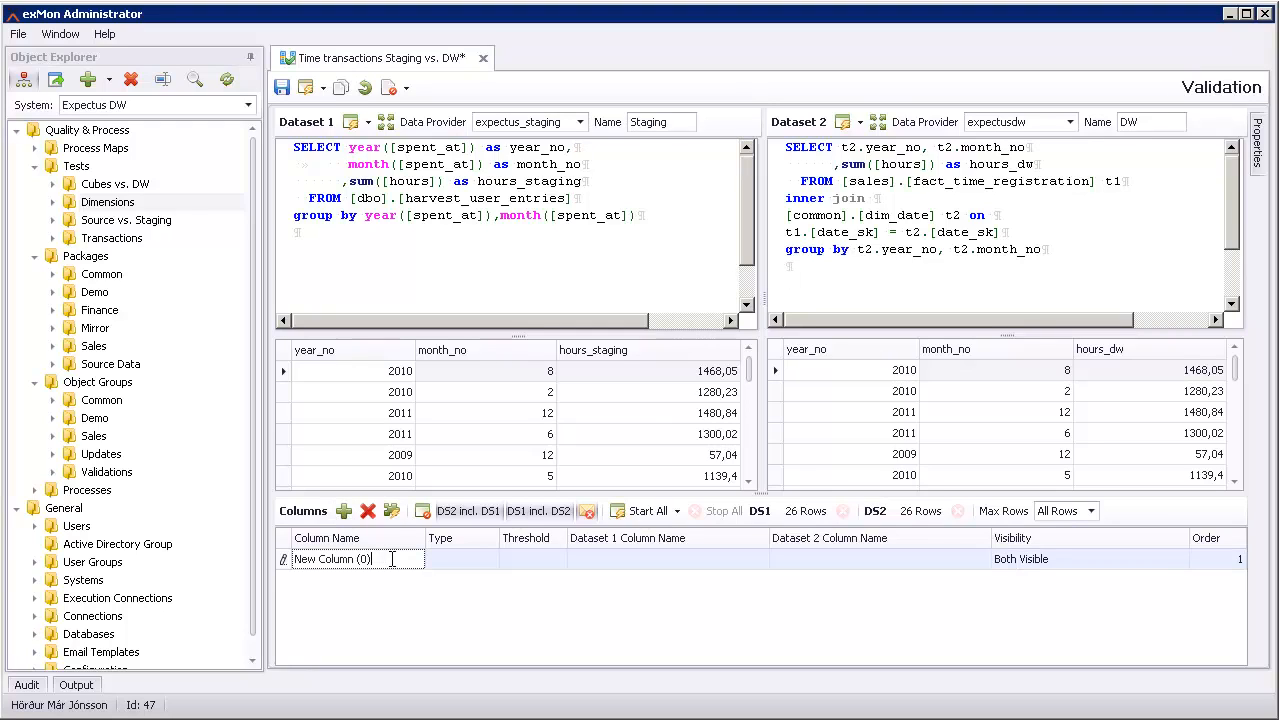
pyautogui.moveTo(392, 559); pyautogui.dragTo(287, 563)
pyautogui.write('year')
pyautogui.press('Tab')
pyautogui.click(490, 560)
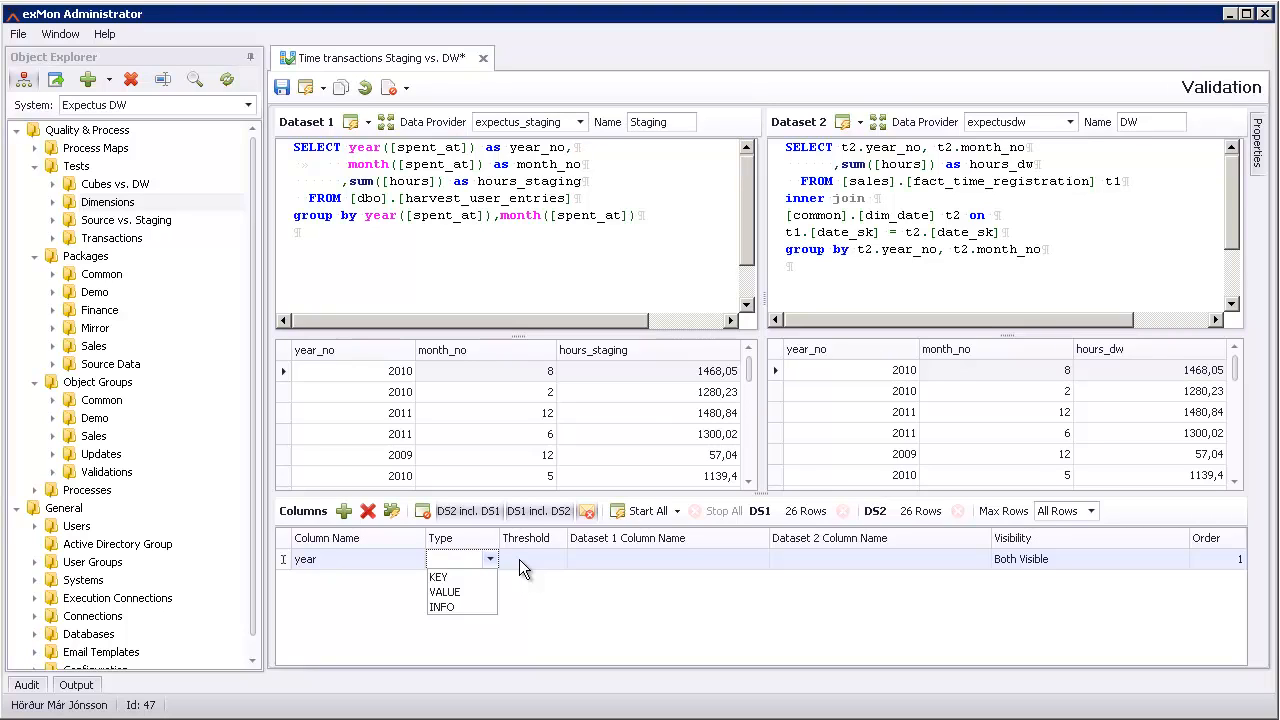
pyautogui.click(519, 559)
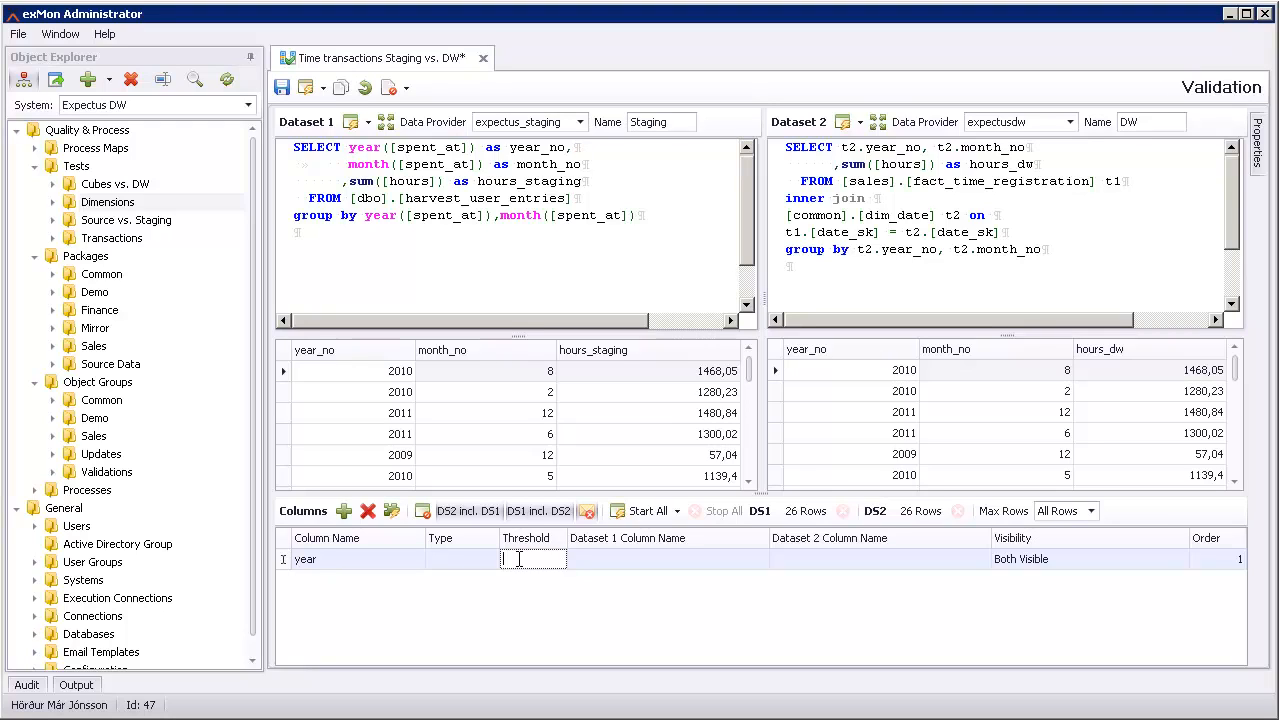
pyautogui.press('Tab')
pyautogui.write('year_no')
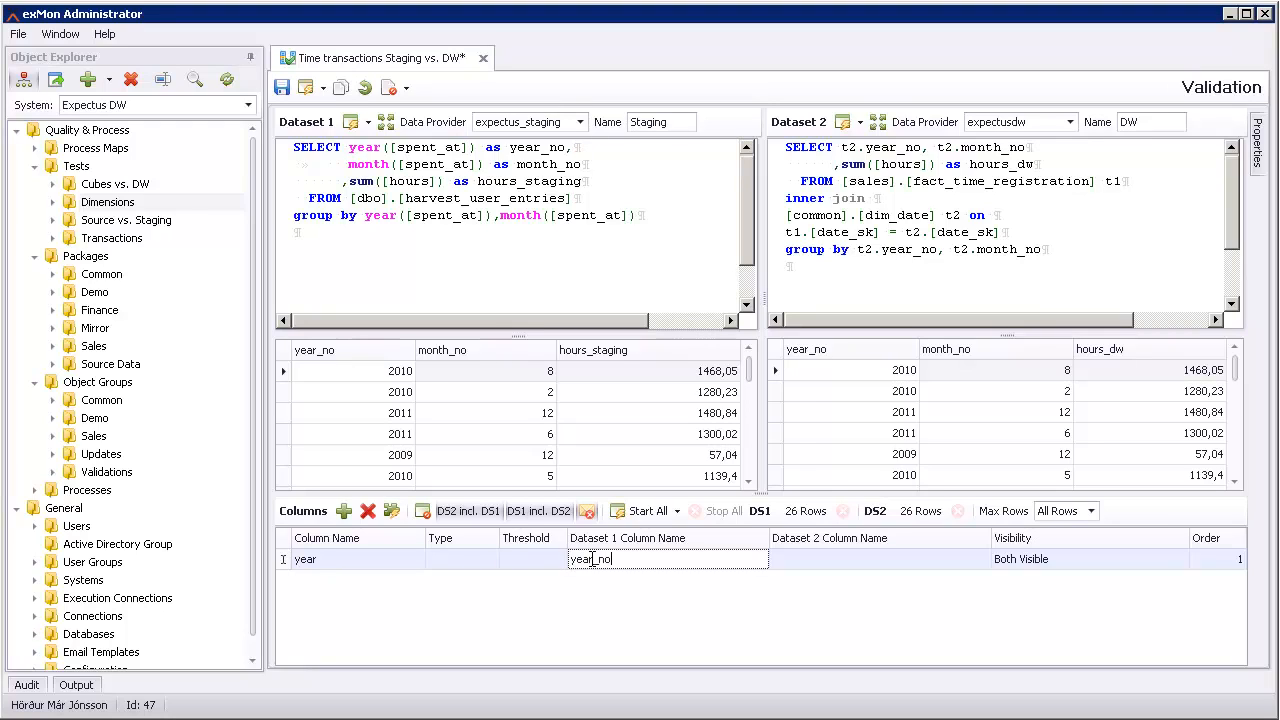
pyautogui.press('Tab')
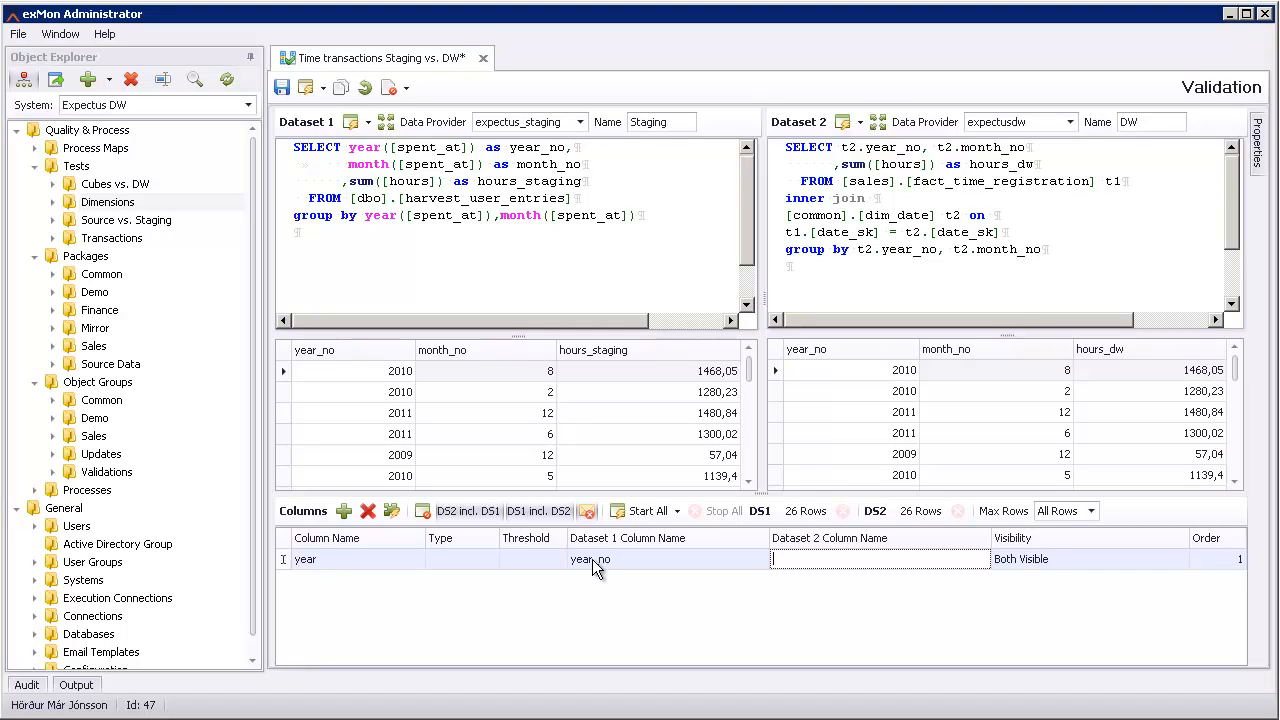
pyautogui.write('year_no')
# Remove the manual year mapping and generate the column mappings automatically from the two datasets.
pyautogui.click(368, 512)
pyautogui.click(782, 532)
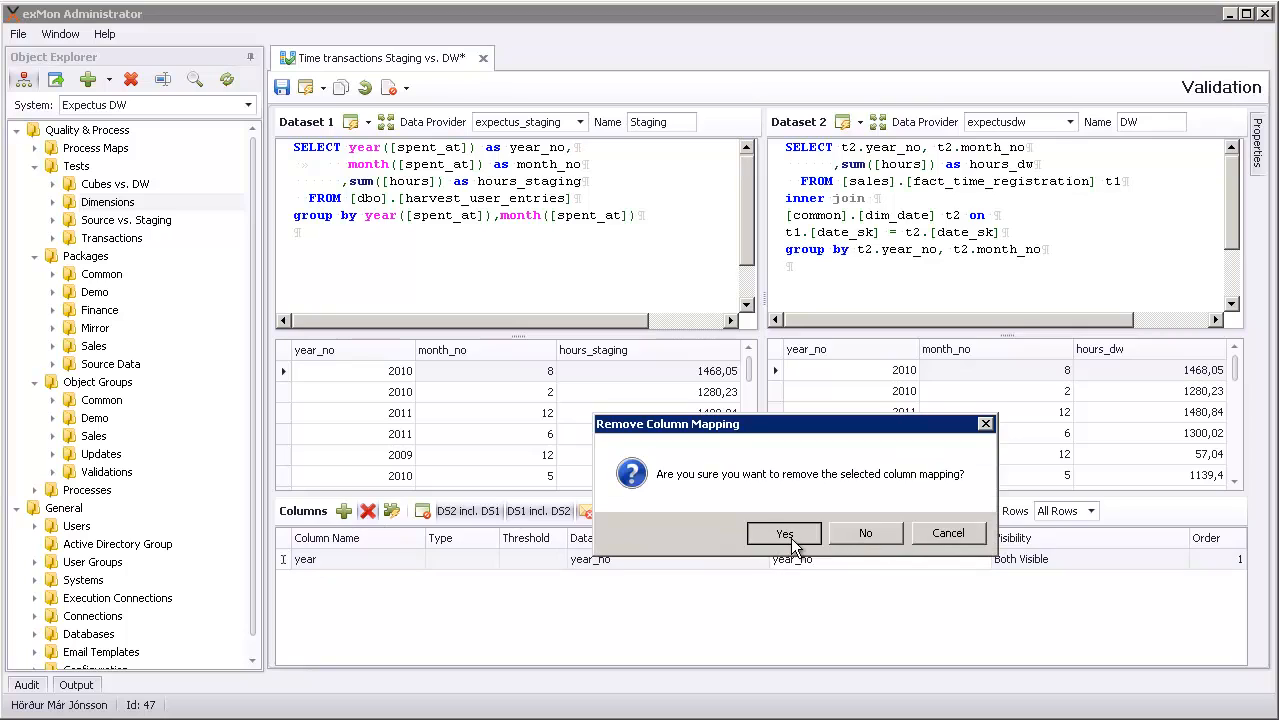
pyautogui.click(393, 509)
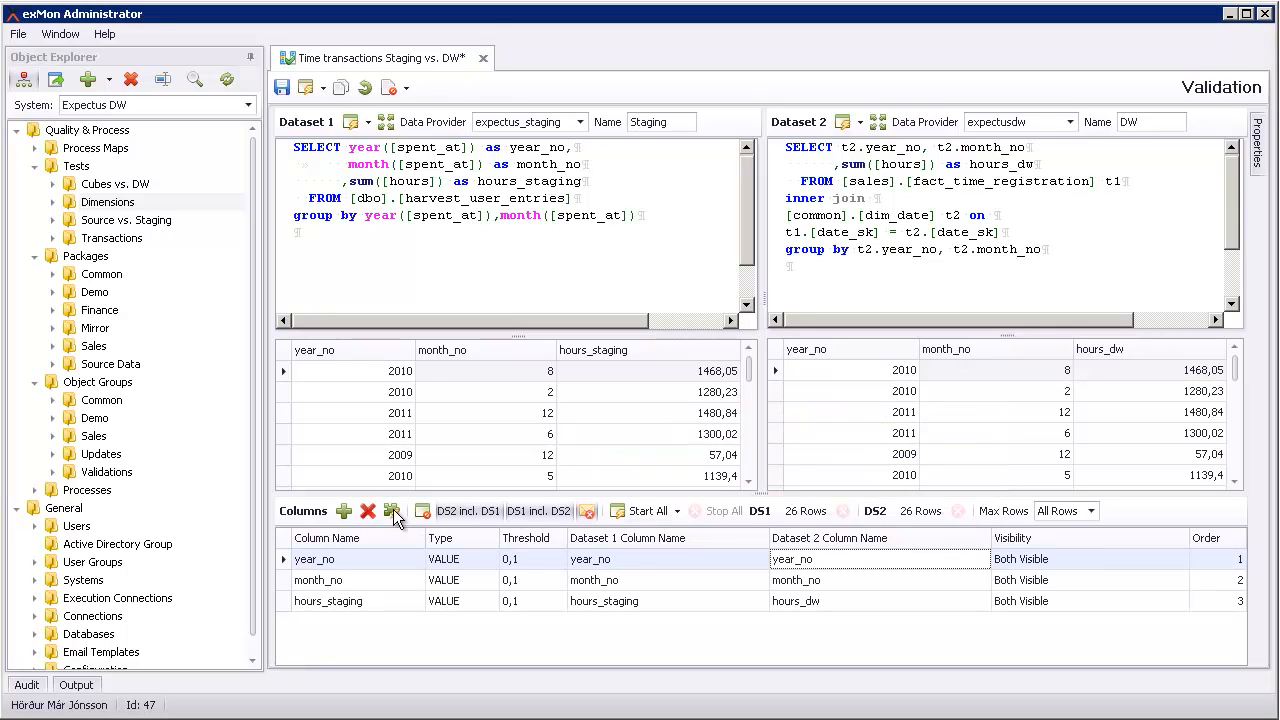
# Set the type of the year_no and month_no column mappings to KEY.
pyautogui.click(489, 558)
pyautogui.click(473, 576)
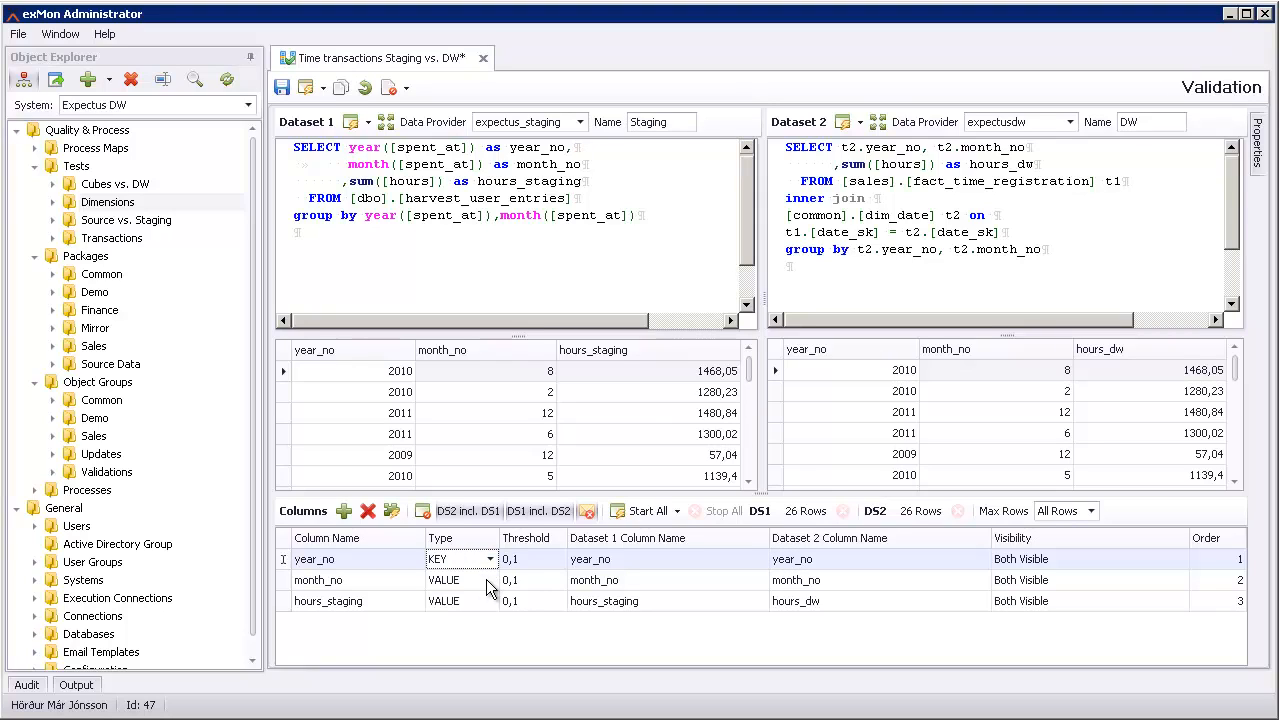
pyautogui.click(485, 580)
pyautogui.click(489, 580)
pyautogui.click(471, 598)
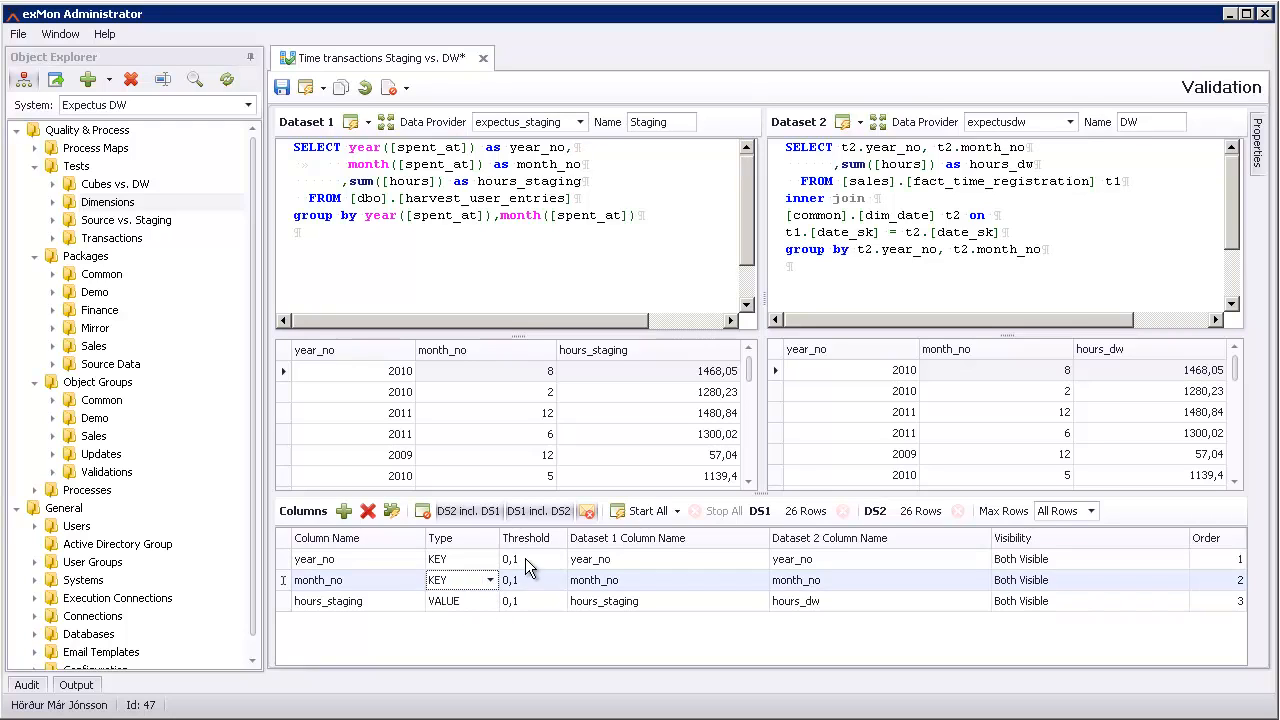
# Clear the thresholds of the year_no and month_no key columns.
pyautogui.click(525, 558)
pyautogui.moveTo(532, 578); pyautogui.dragTo(505, 577)
pyautogui.press('Delete')
pyautogui.click(405, 215)
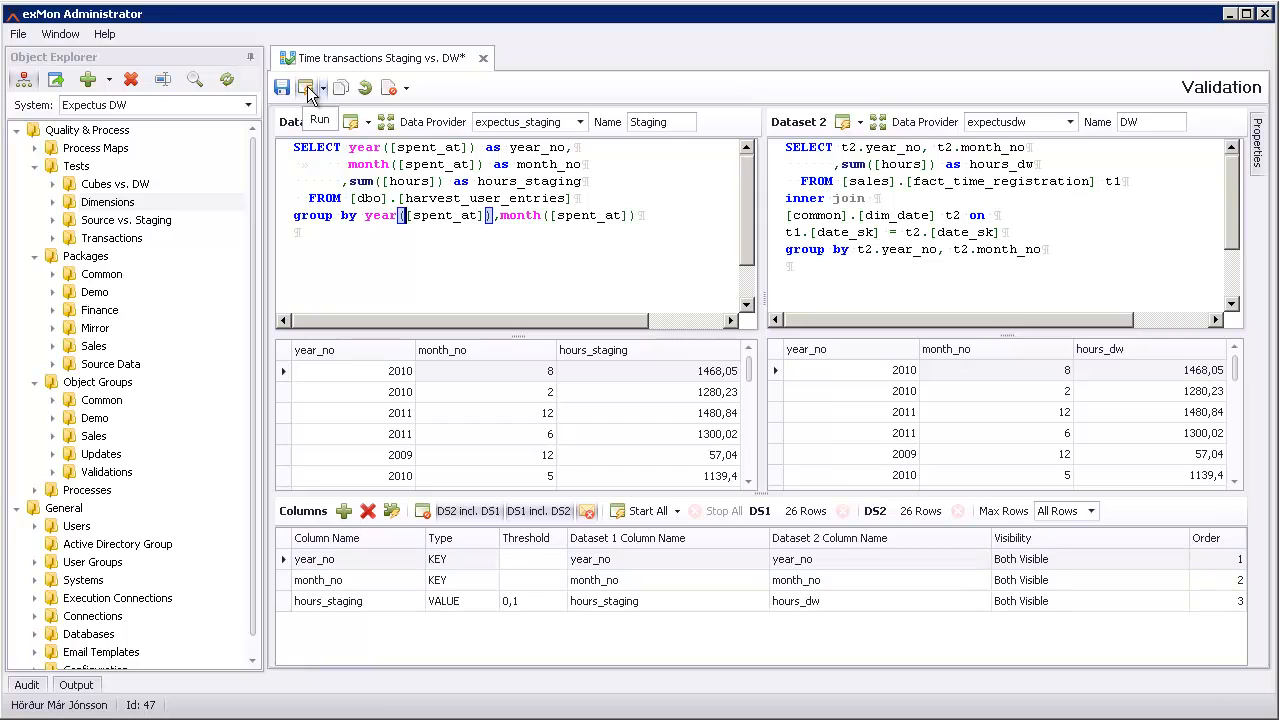
# Run the validation and check its progress log and results, closing the run window when done.
pyautogui.click(307, 89)
pyautogui.moveTo(712, 236); pyautogui.dragTo(668, 153)
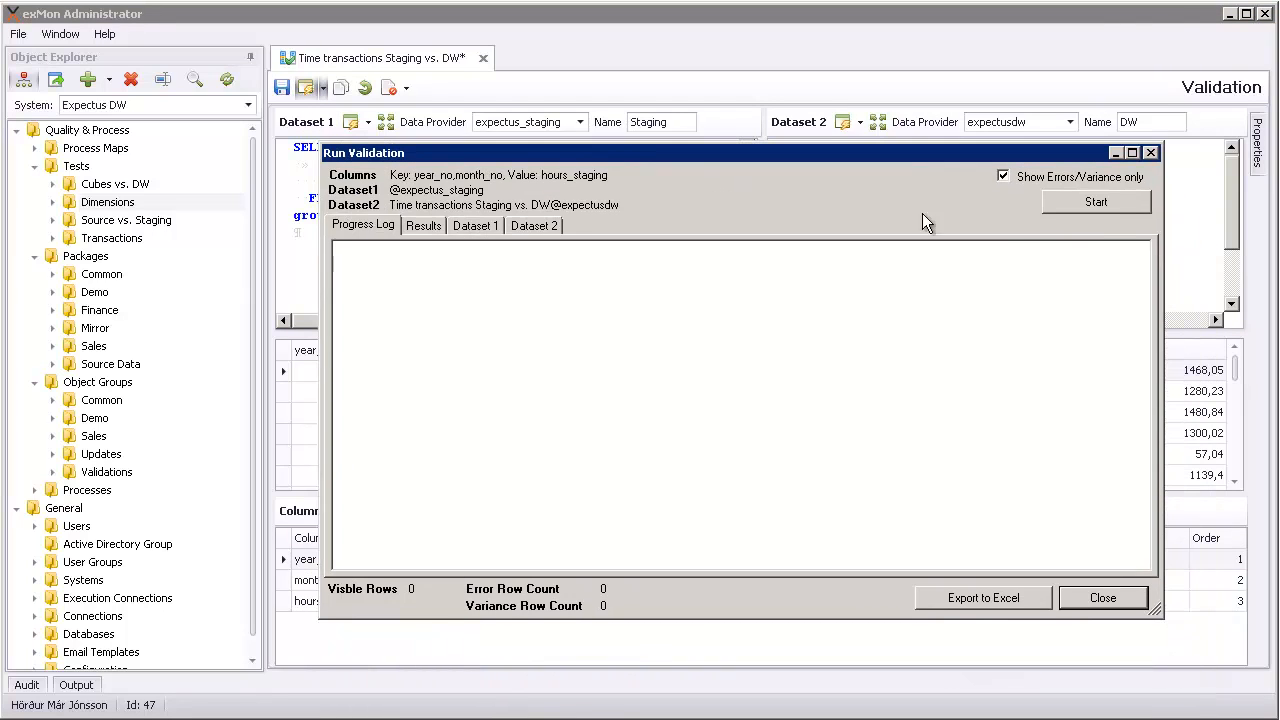
pyautogui.click(1080, 202)
pyautogui.click(381, 228)
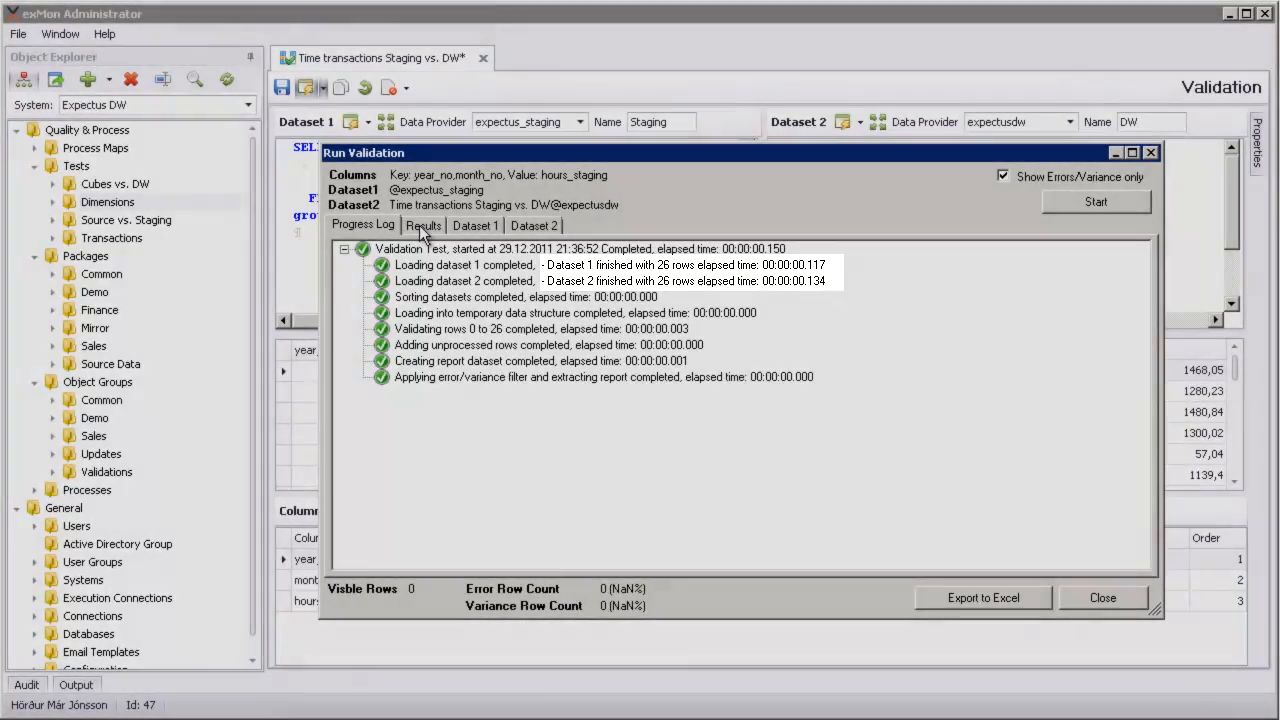
pyautogui.click(421, 226)
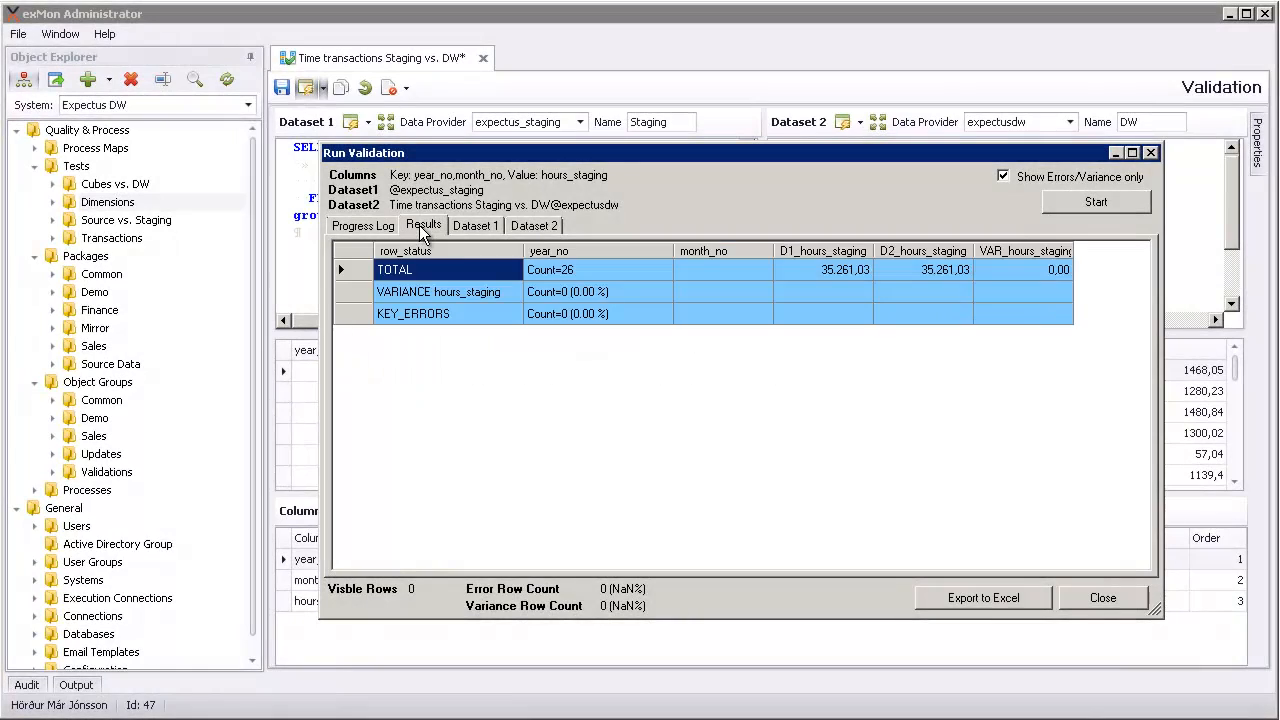
pyautogui.click(1104, 598)
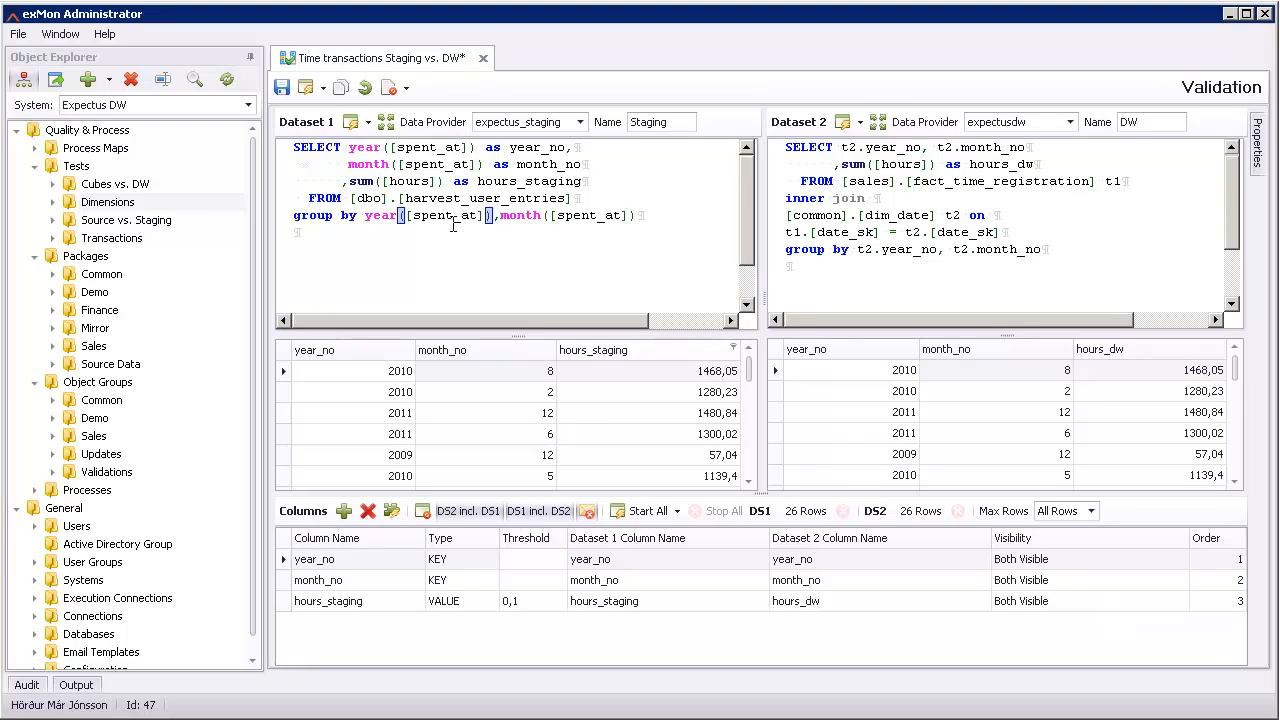
# Multiply the summed hours in the Dataset 1 query by 2 and run the validation to examine the variances.
pyautogui.click(441, 181)
pyautogui.write('2')
pyautogui.click(309, 86)
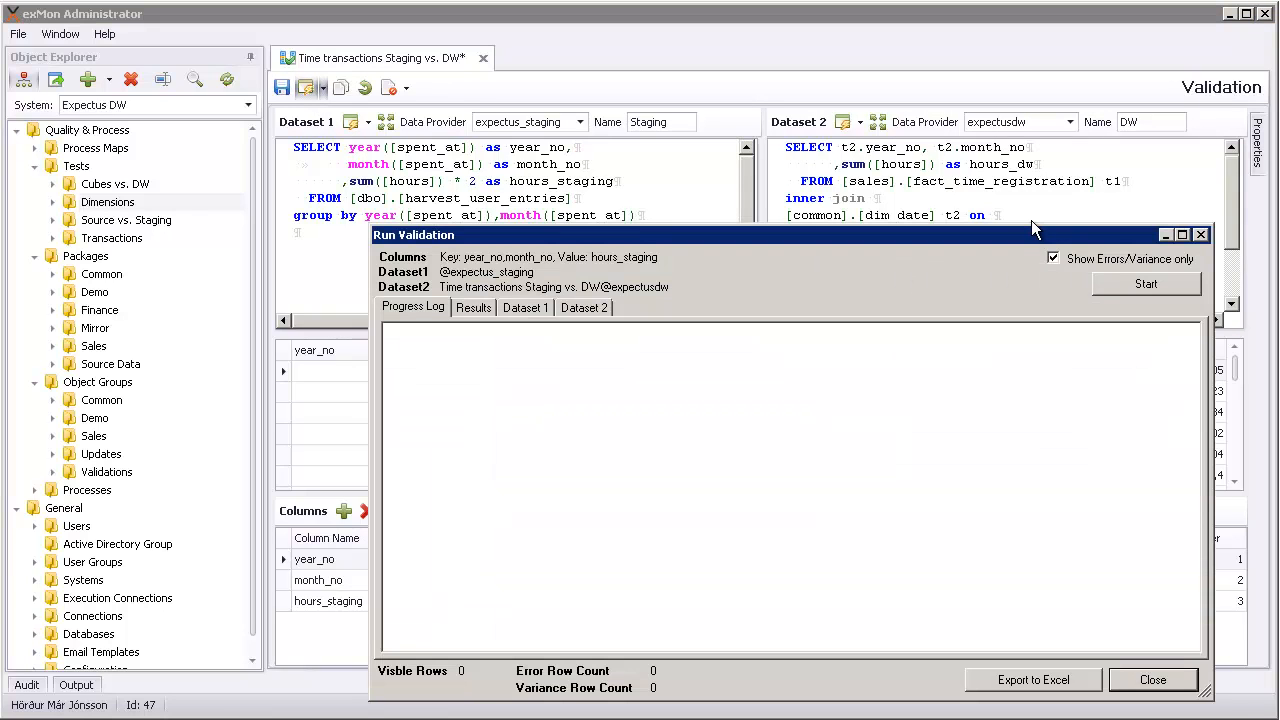
pyautogui.moveTo(978, 235); pyautogui.dragTo(920, 167)
pyautogui.click(1072, 218)
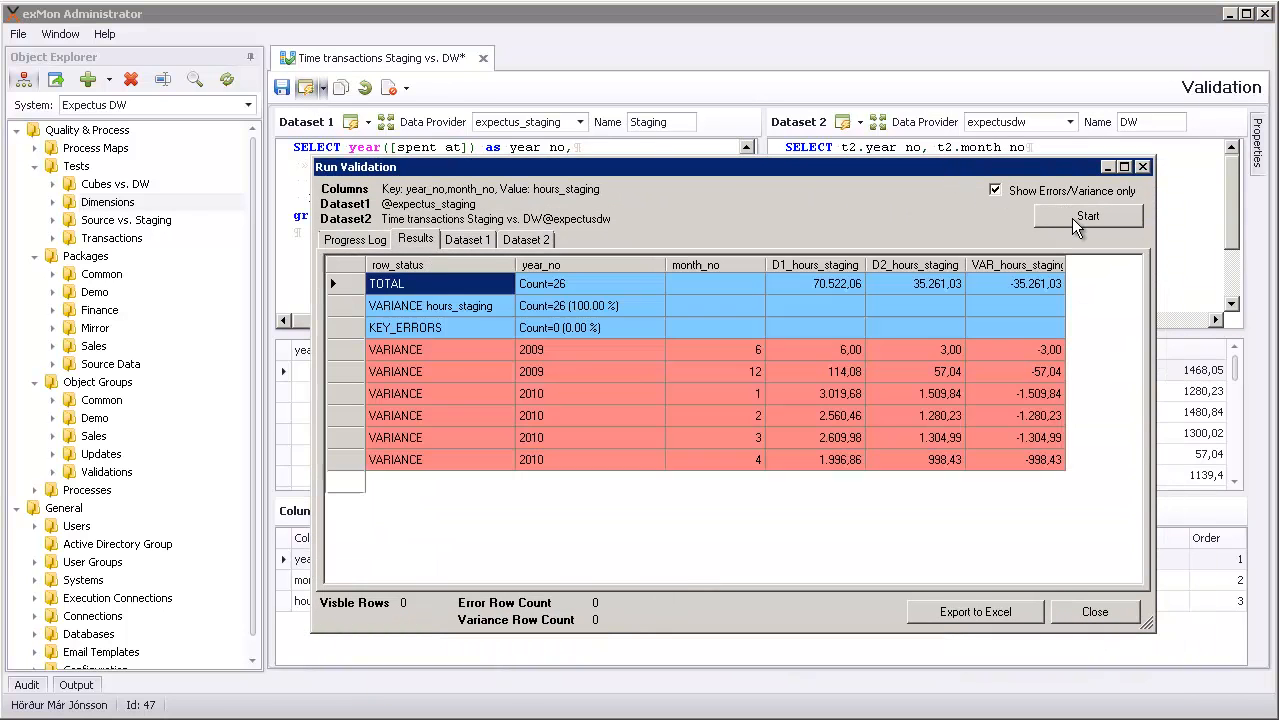
pyautogui.click(360, 241)
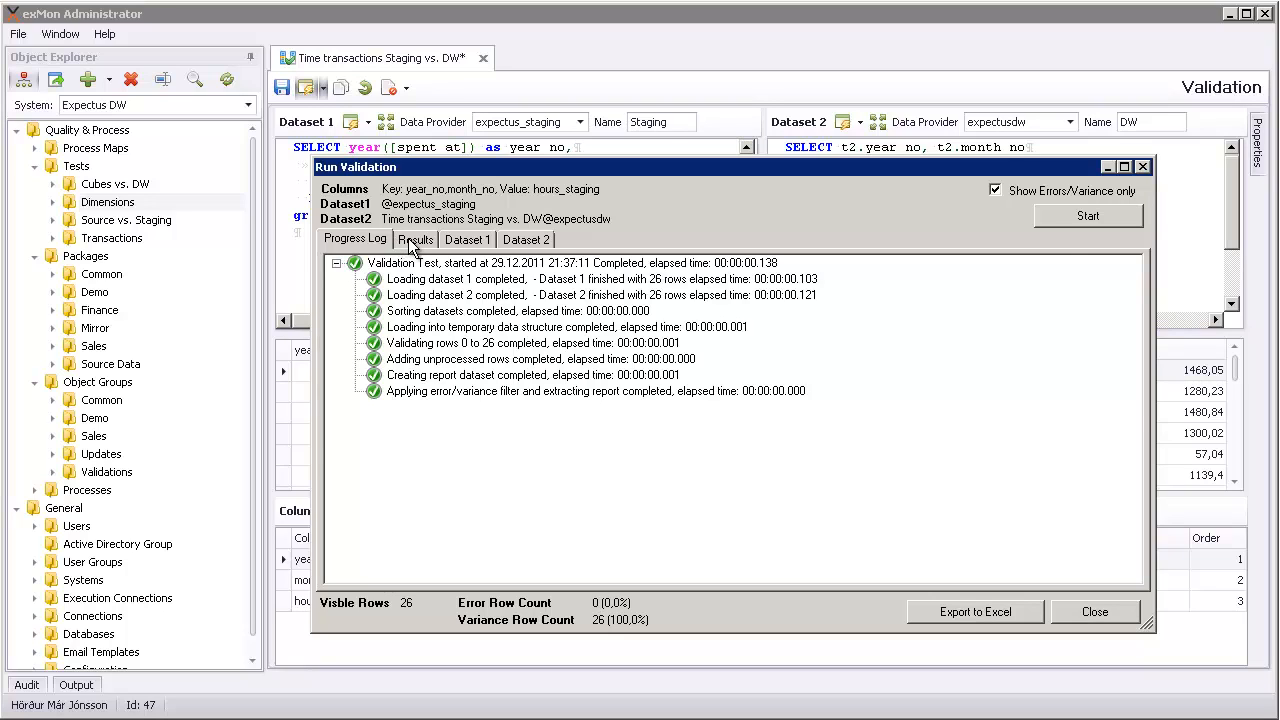
pyautogui.click(410, 240)
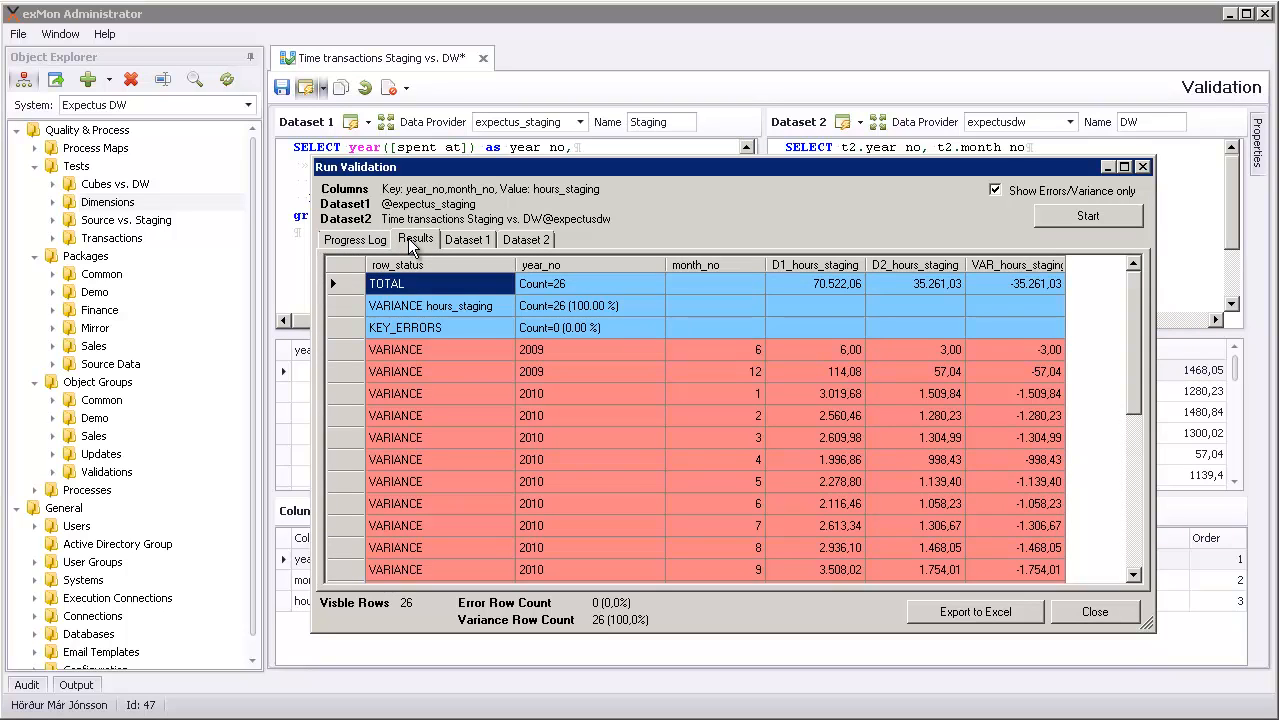
pyautogui.click(1095, 612)
# Remove the multiplication by 2 from the Dataset 1 query and limit its selection to the top 10 rows.
pyautogui.moveTo(453, 182); pyautogui.dragTo(474, 182)
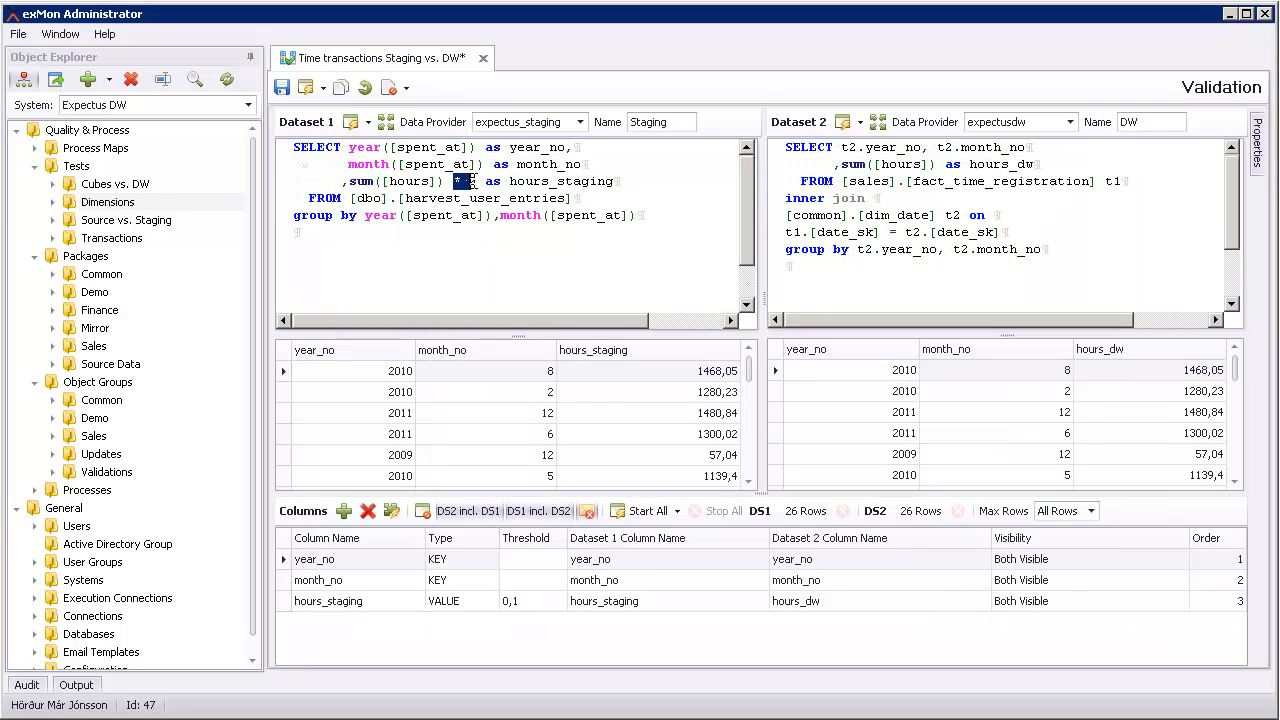
pyautogui.press('Delete')
pyautogui.click(349, 148)
pyautogui.write('top 10')
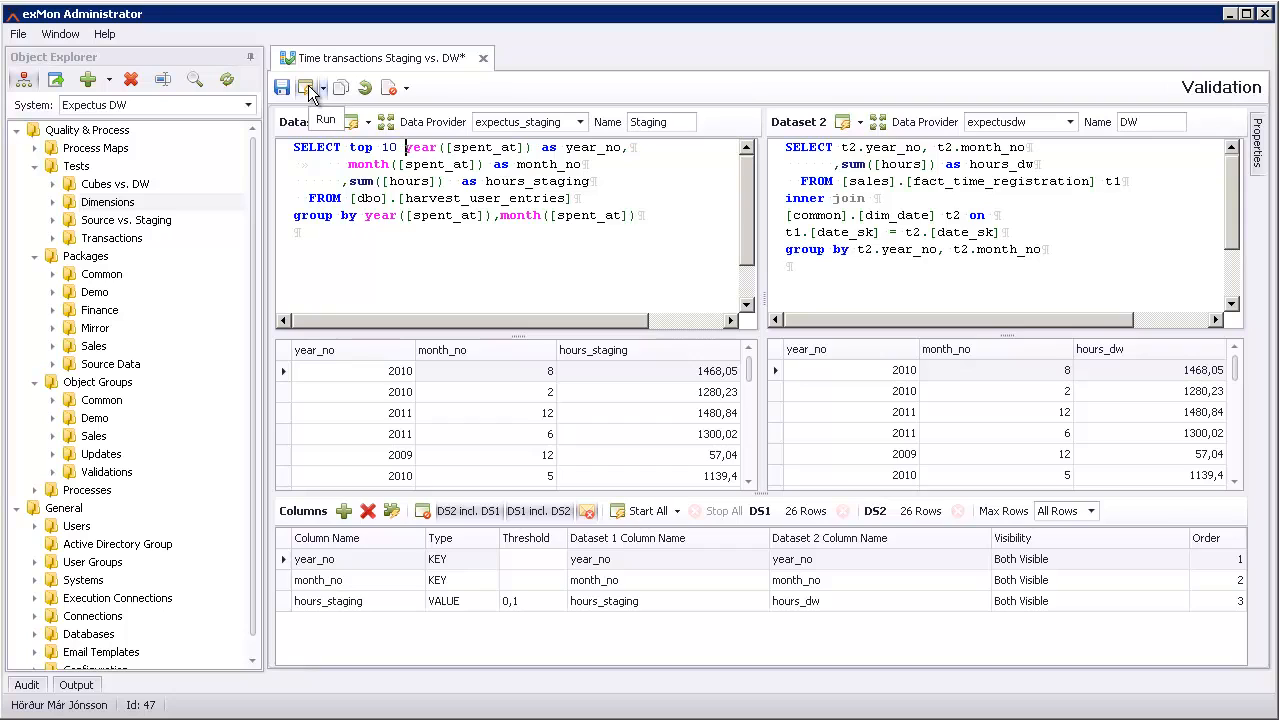
# Run the validation with the top 10 limit and examine the progress log and key errors.
pyautogui.click(308, 88)
pyautogui.click(1081, 222)
pyautogui.click(369, 249)
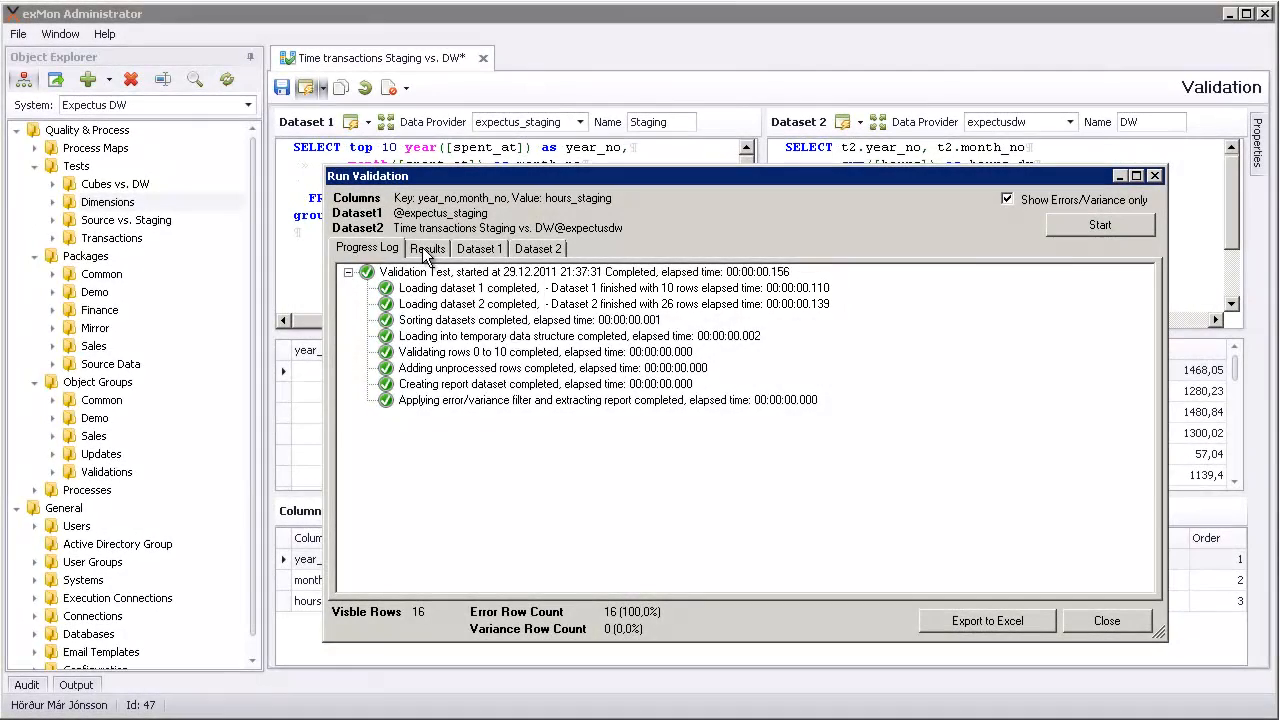
pyautogui.click(424, 249)
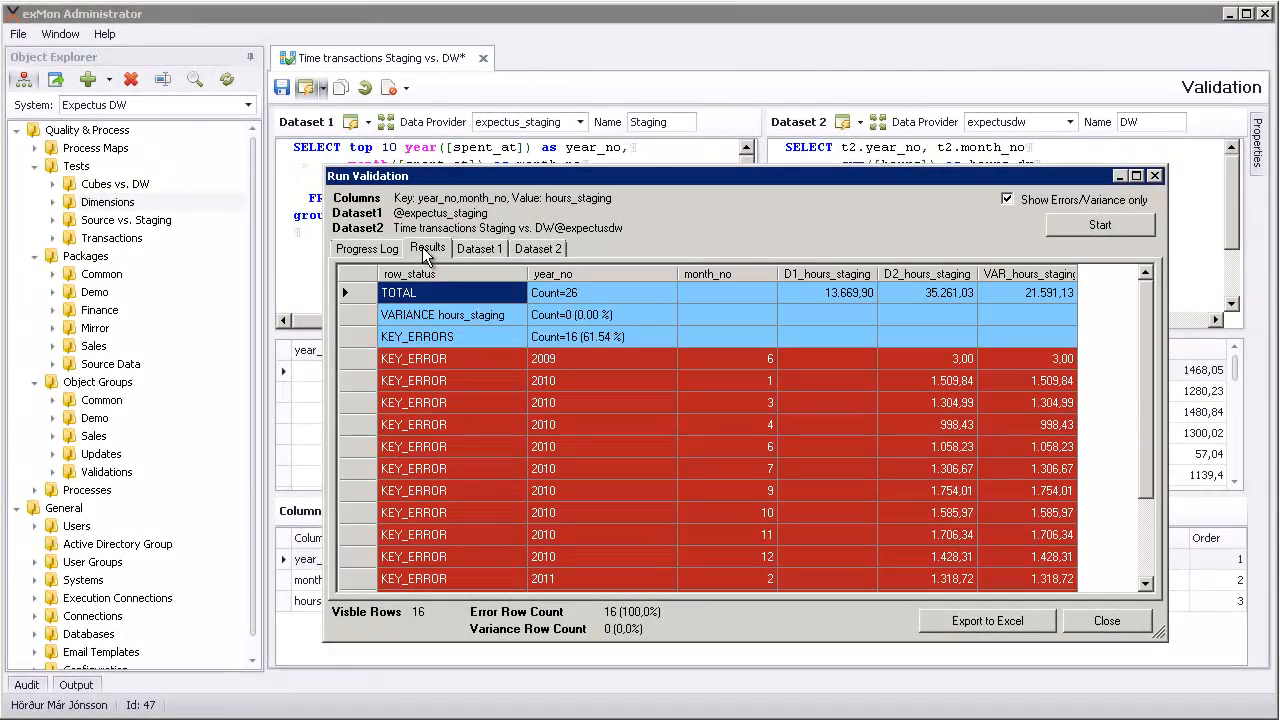
pyautogui.click(1107, 621)
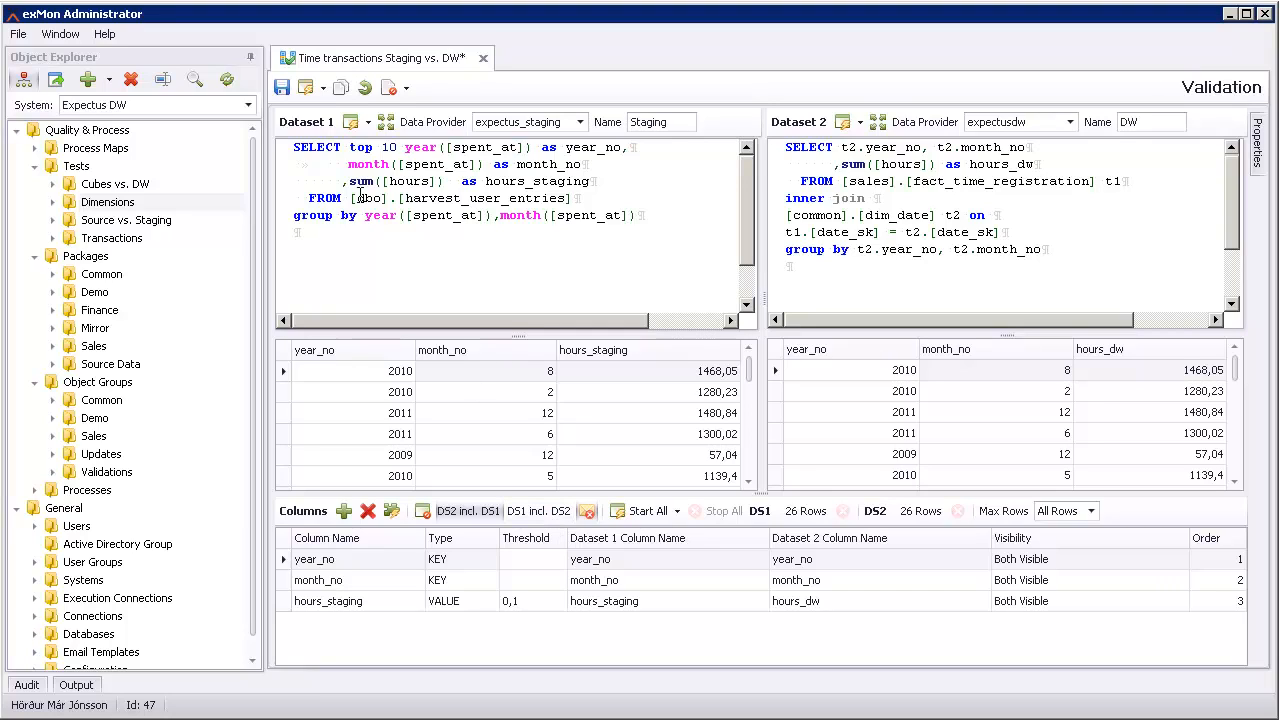
# Run the validation with the DS1 incl. DS2 check turned off and inspect its progress log and results.
pyautogui.click(312, 87)
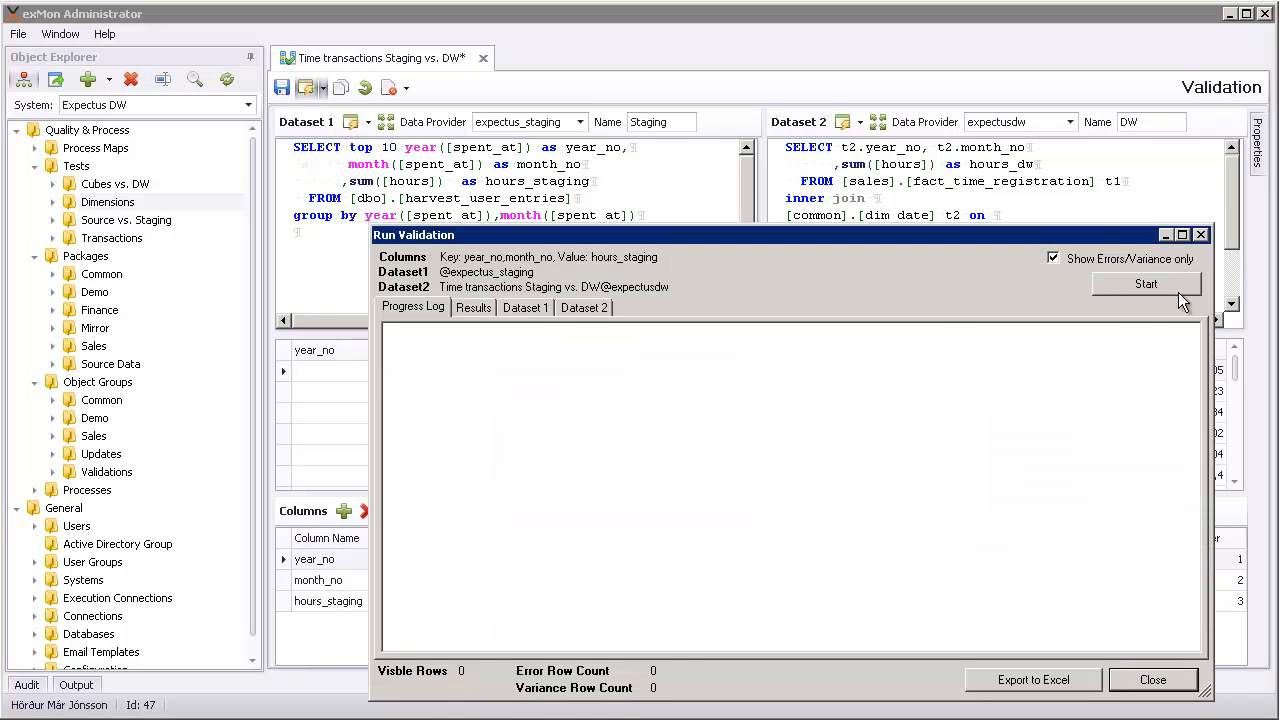
pyautogui.click(1176, 287)
pyautogui.click(434, 308)
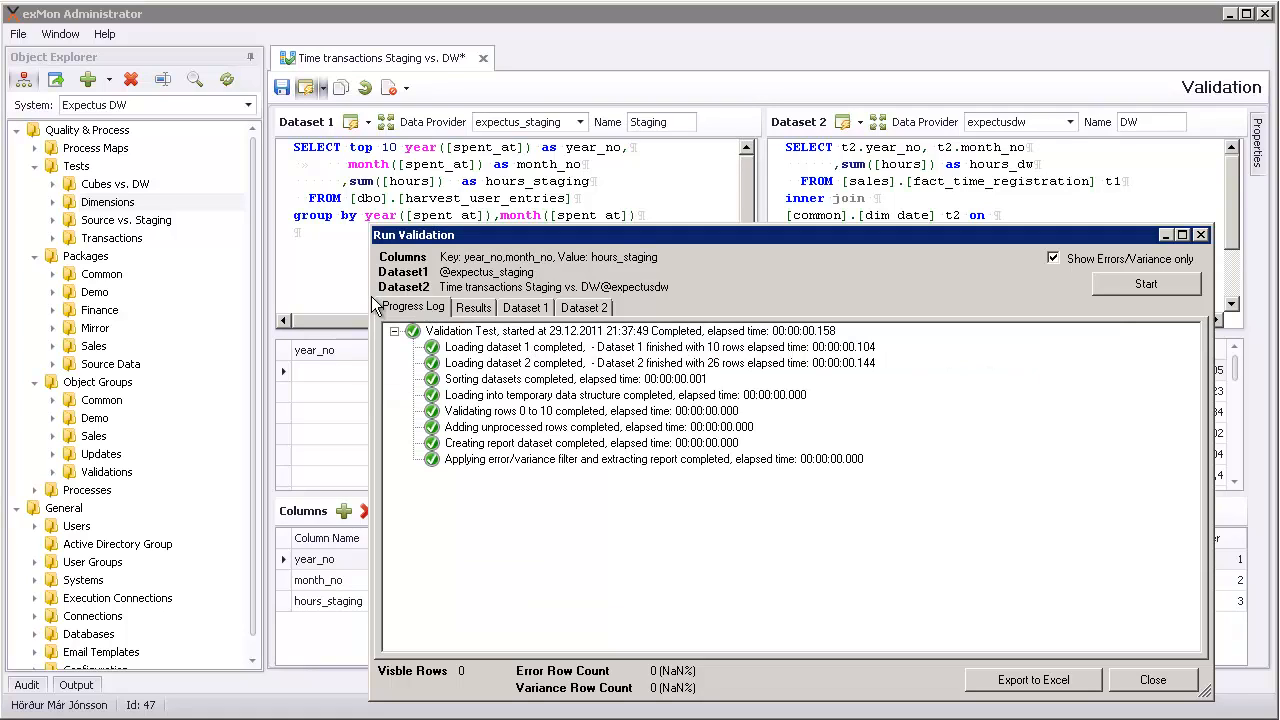
pyautogui.click(474, 308)
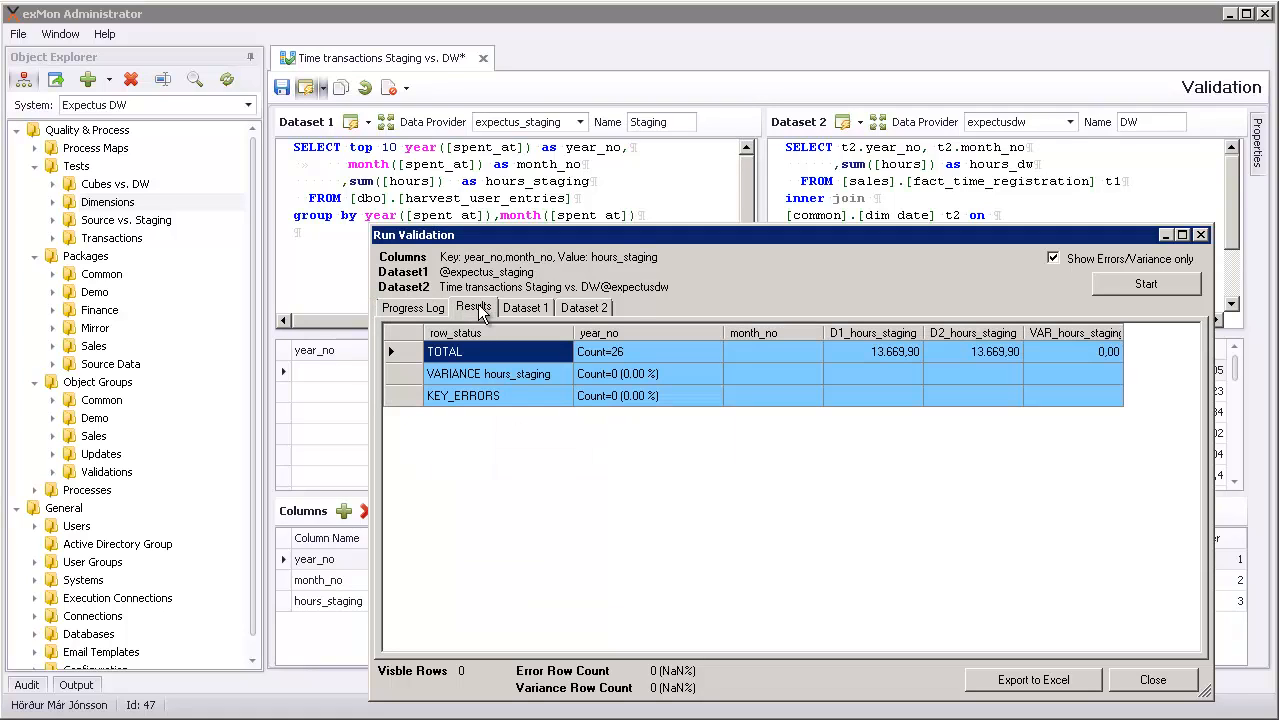
pyautogui.click(1168, 681)
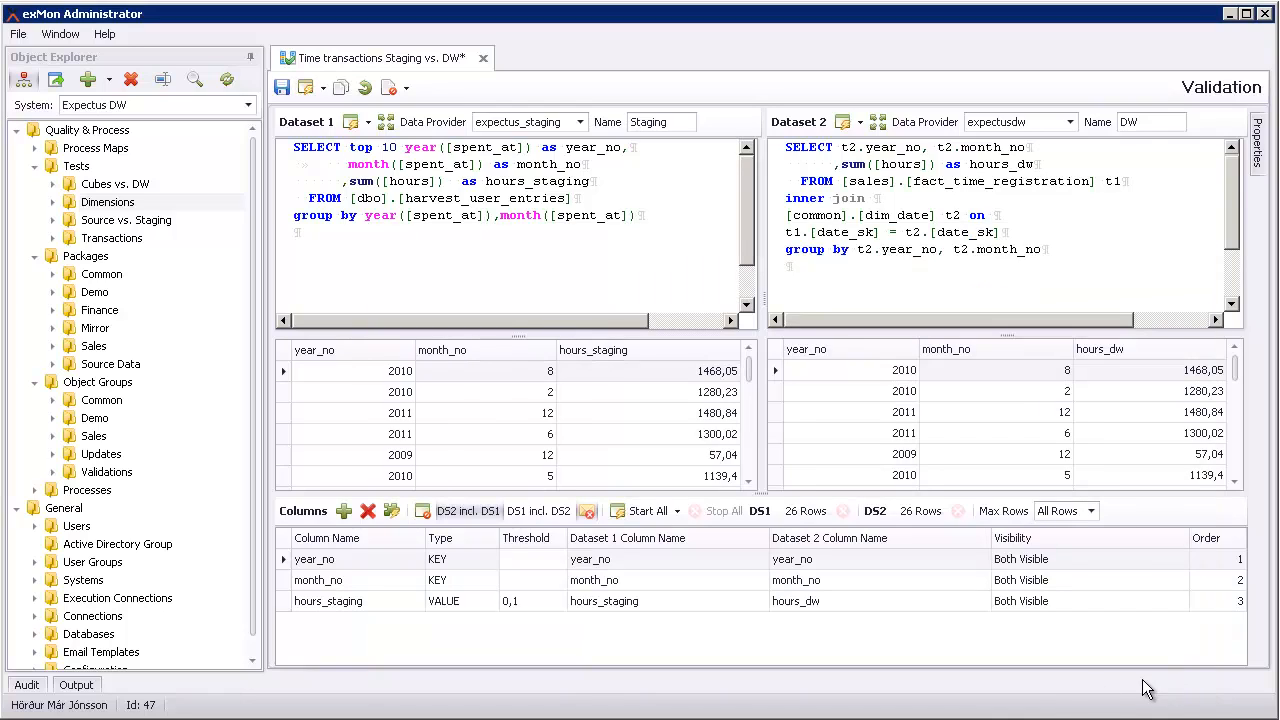